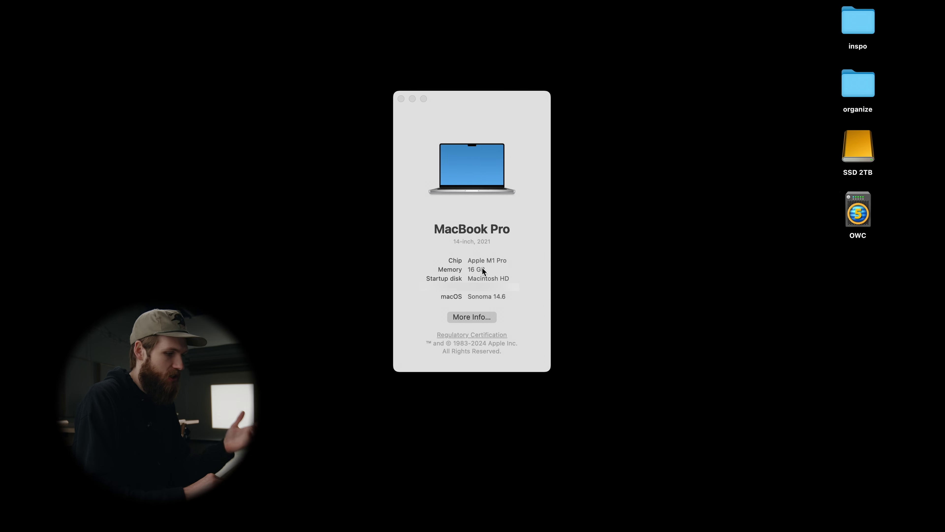
# In Displays settings, keep the built-in display's preset on Apple XDR Display (P3-1600 nits)
pyautogui.moveTo(554, 531)
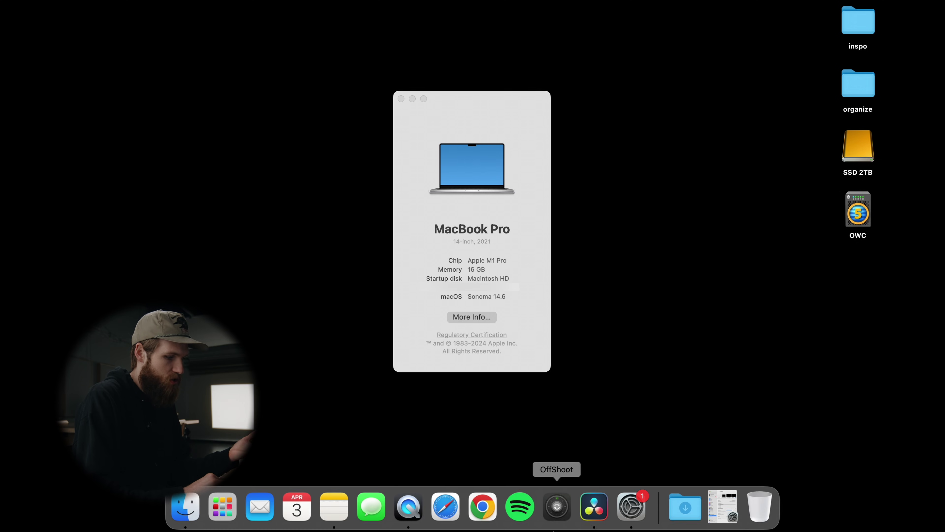
pyautogui.click(632, 507)
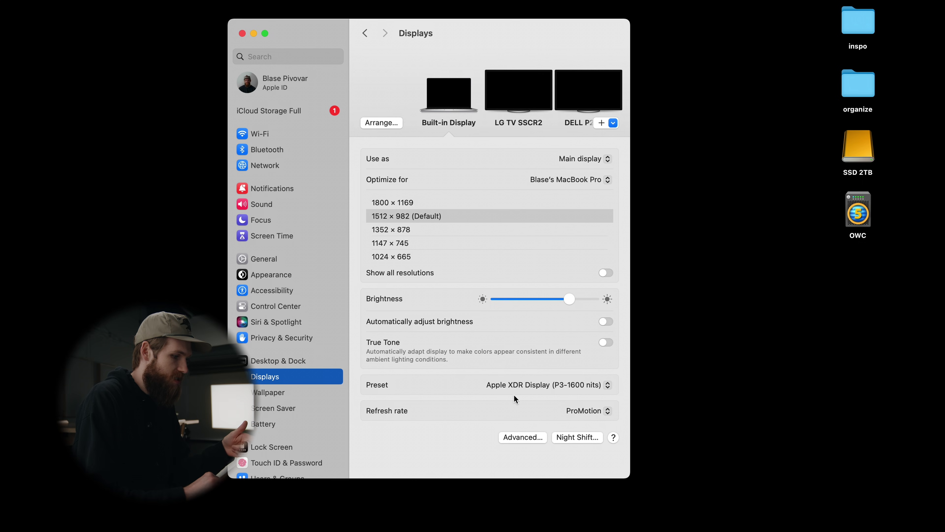
pyautogui.click(529, 384)
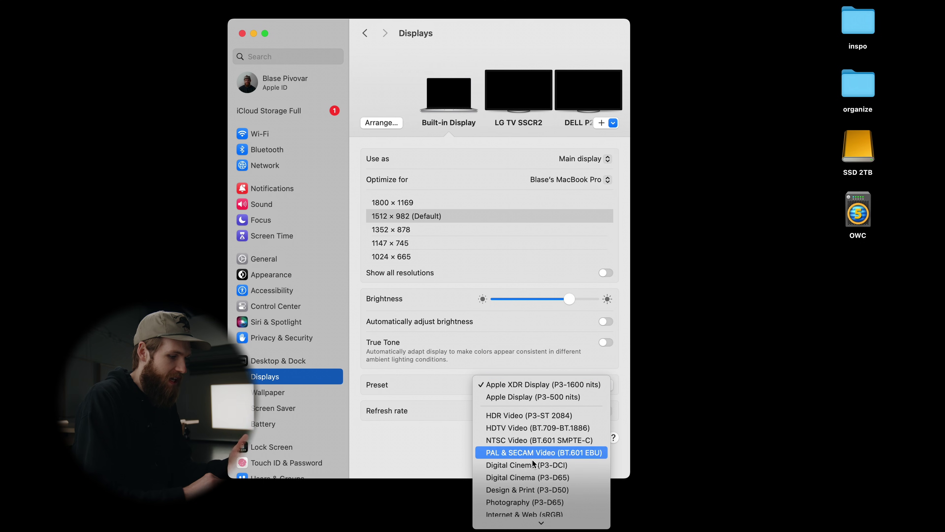
pyautogui.scroll(-3, 535, 456)
pyautogui.press('Escape')
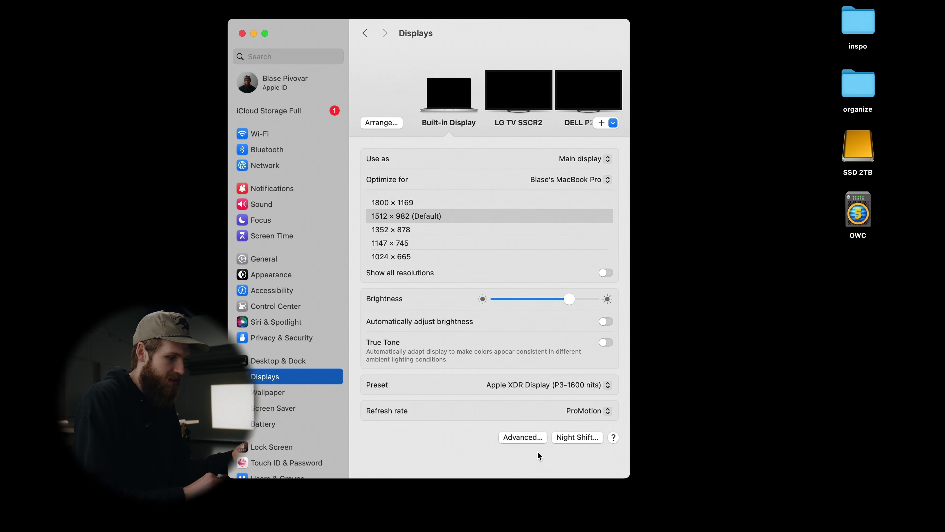
pyautogui.click(575, 352)
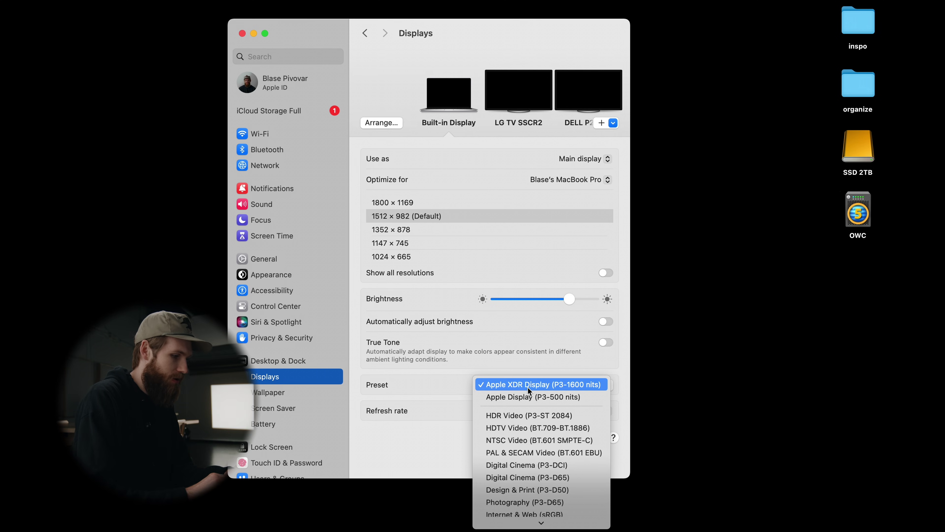
pyautogui.click(528, 387)
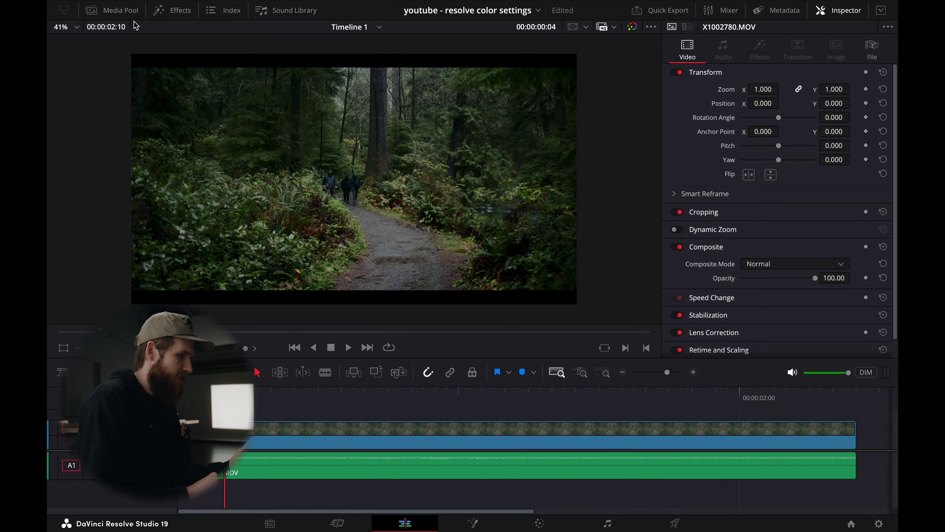
pyautogui.click(87, 4)
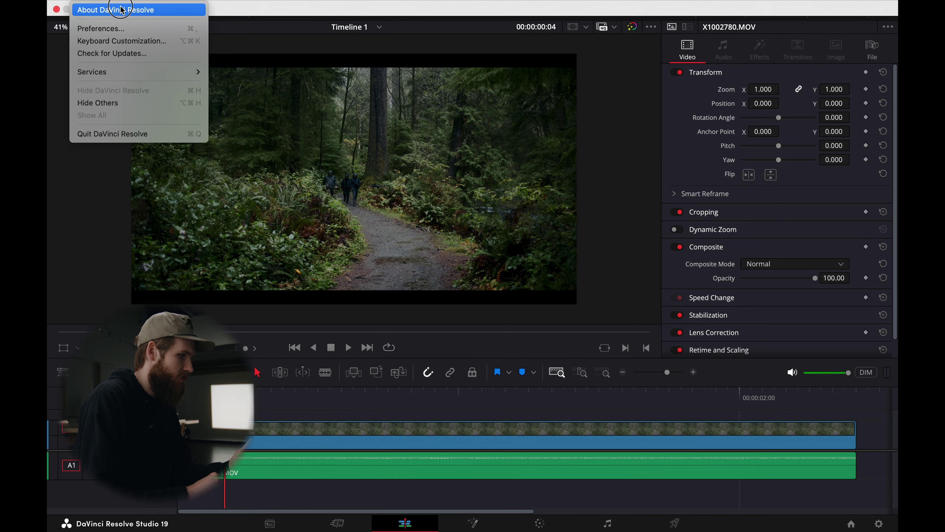
pyautogui.click(112, 9)
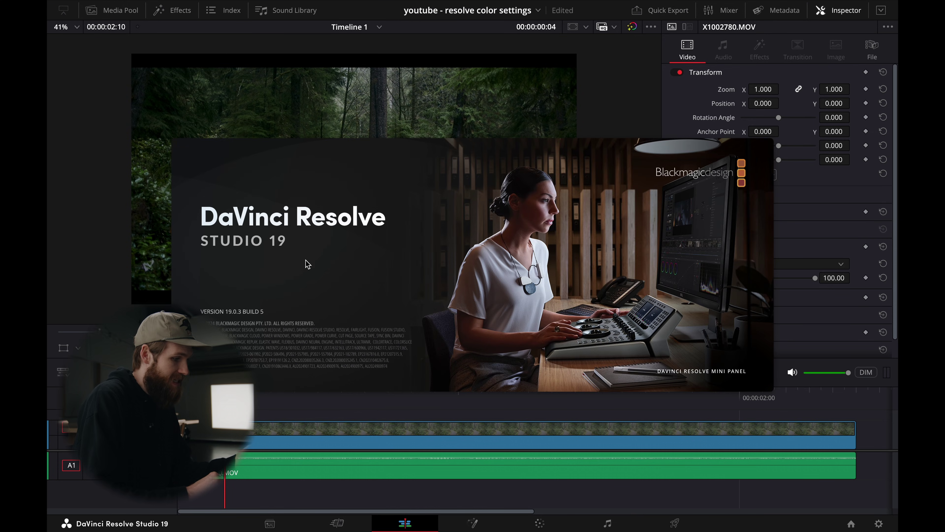
pyautogui.click(198, 219)
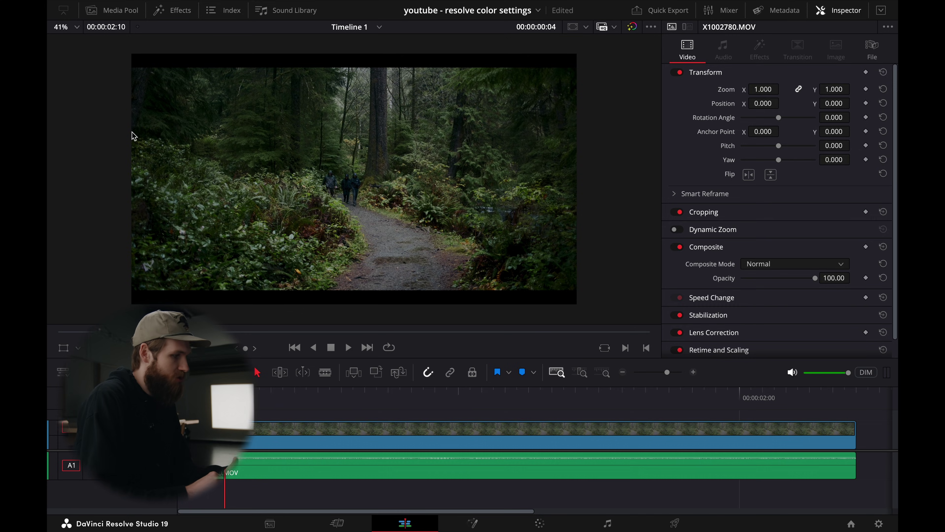
pyautogui.click(87, 5)
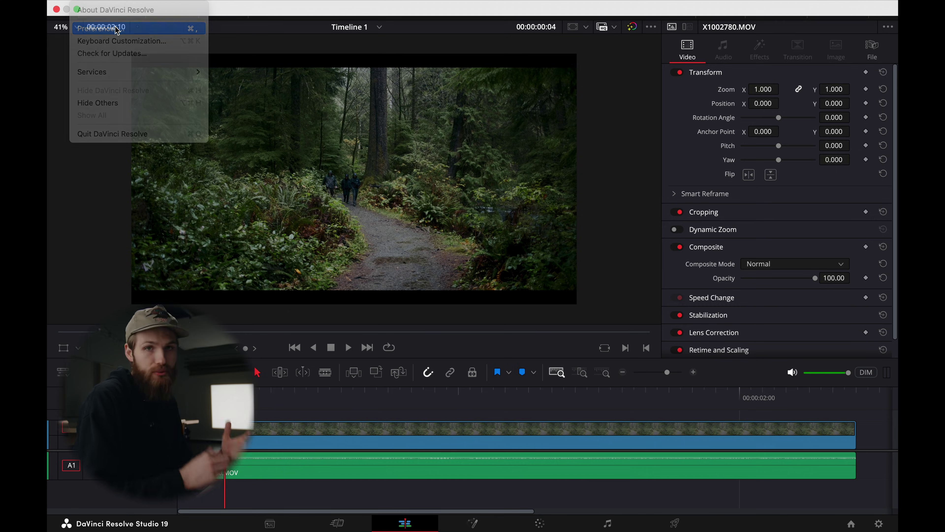
pyautogui.click(117, 29)
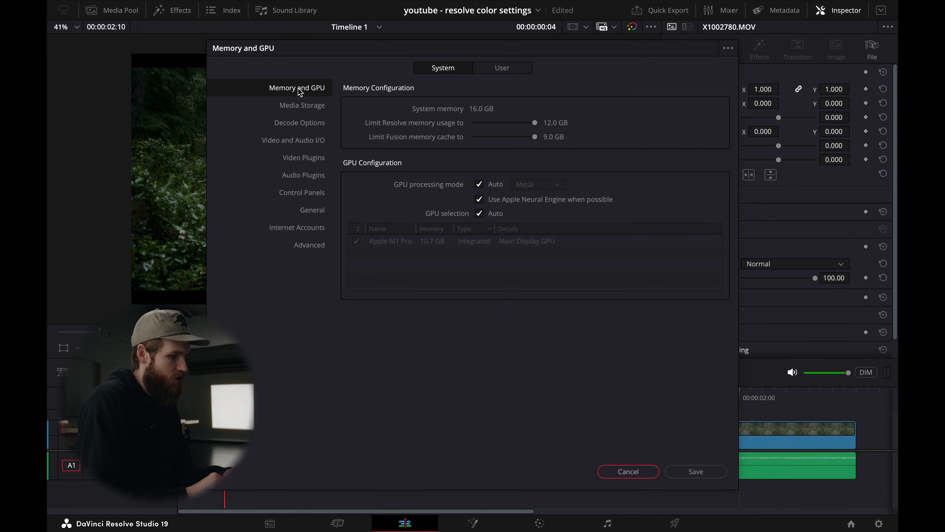
pyautogui.click(314, 210)
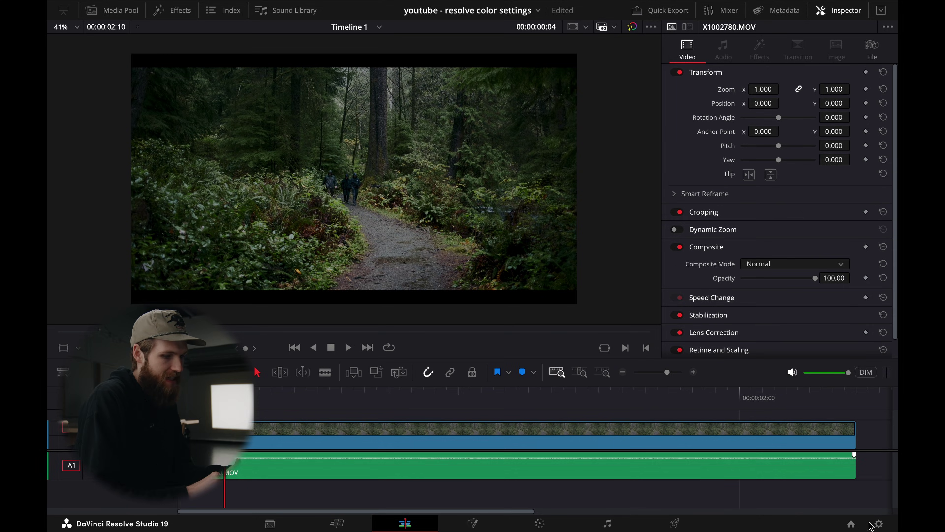
# In Color Management, set the timeline colour space to Rec.709-A with output Same as Timeline
pyautogui.click(878, 524)
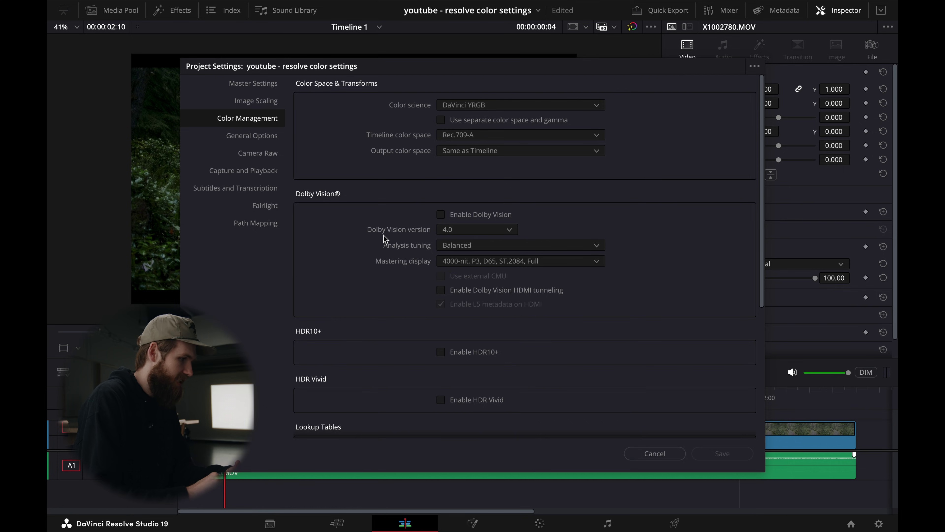
pyautogui.click(259, 85)
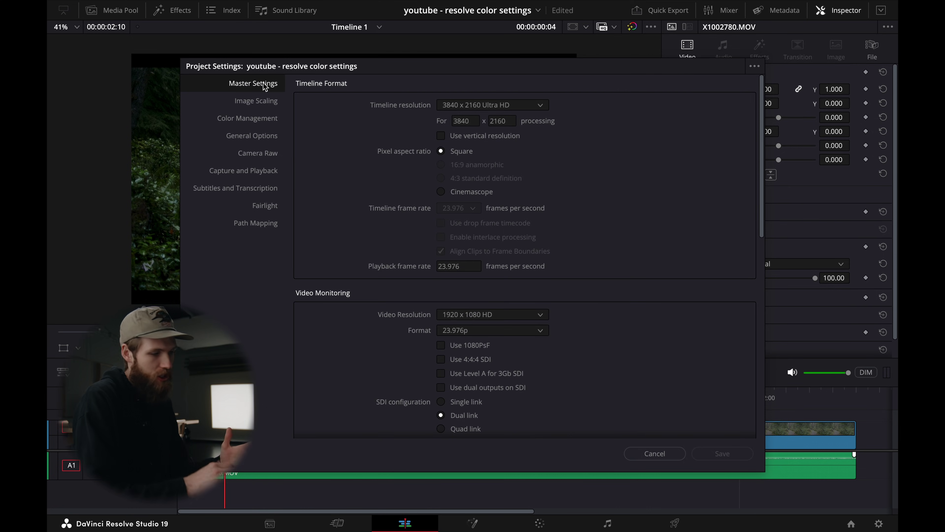
pyautogui.click(272, 118)
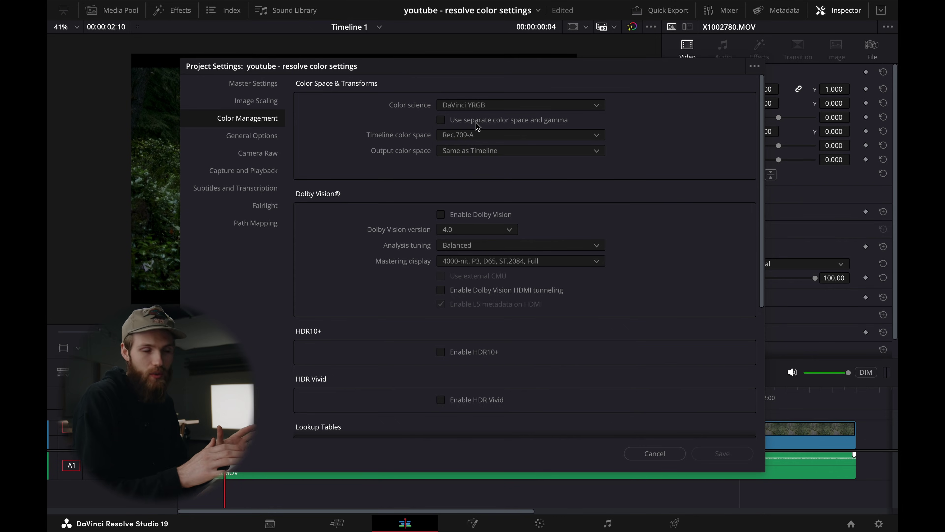
pyautogui.click(484, 135)
pyautogui.scroll(-4, 486, 215)
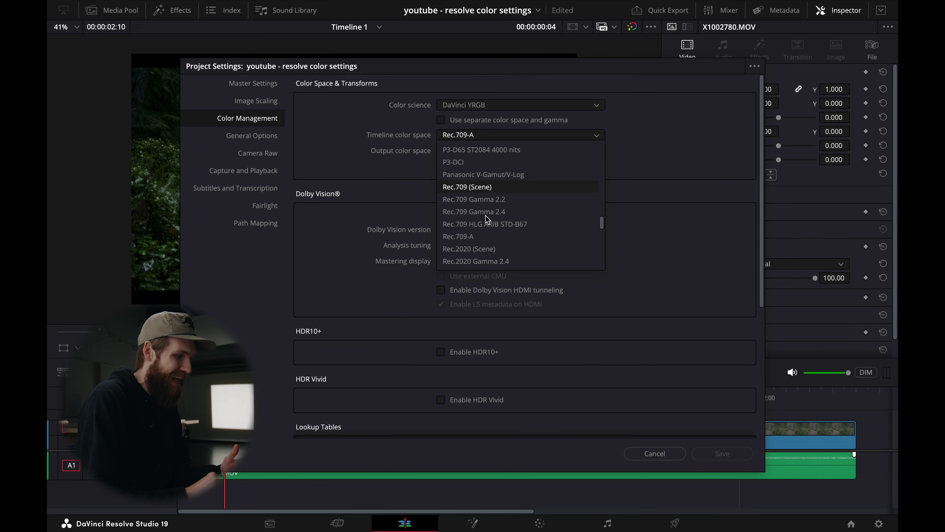
pyautogui.scroll(2, 477, 201)
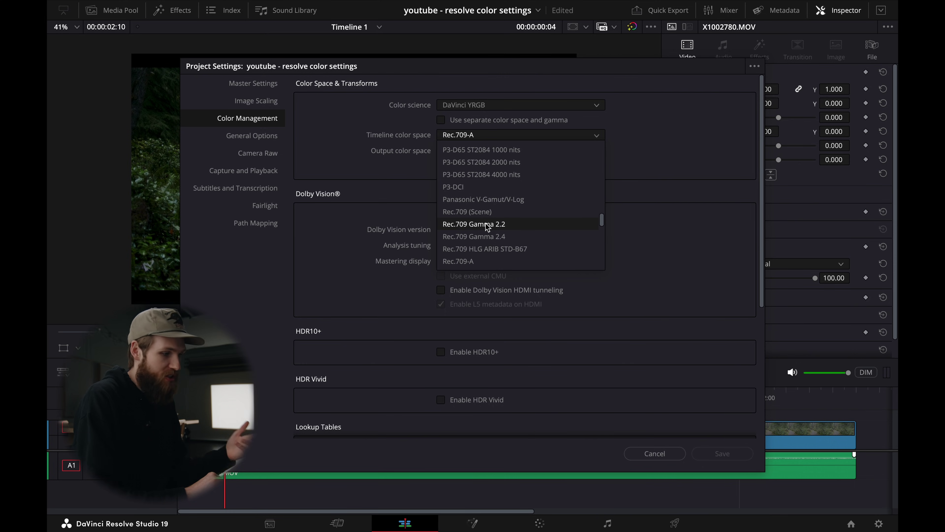
pyautogui.scroll(-1, 480, 219)
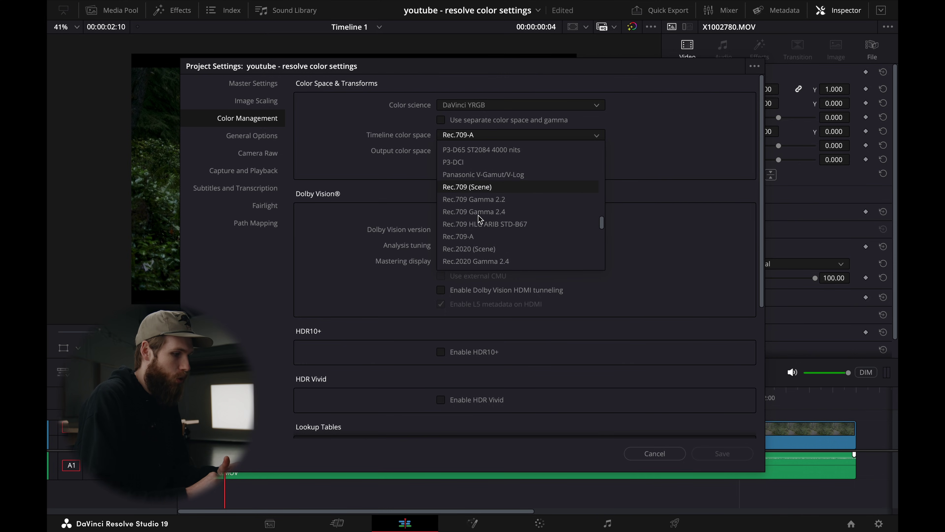
pyautogui.click(478, 237)
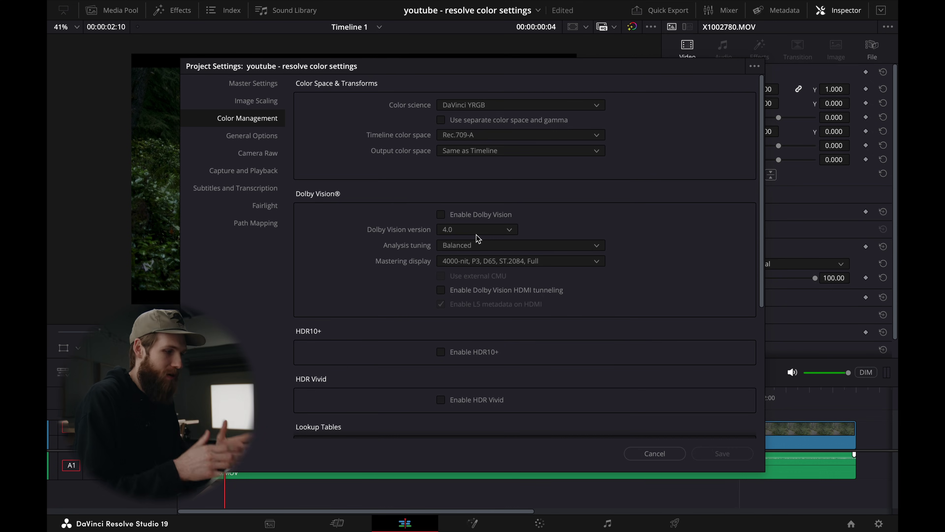
pyautogui.click(475, 151)
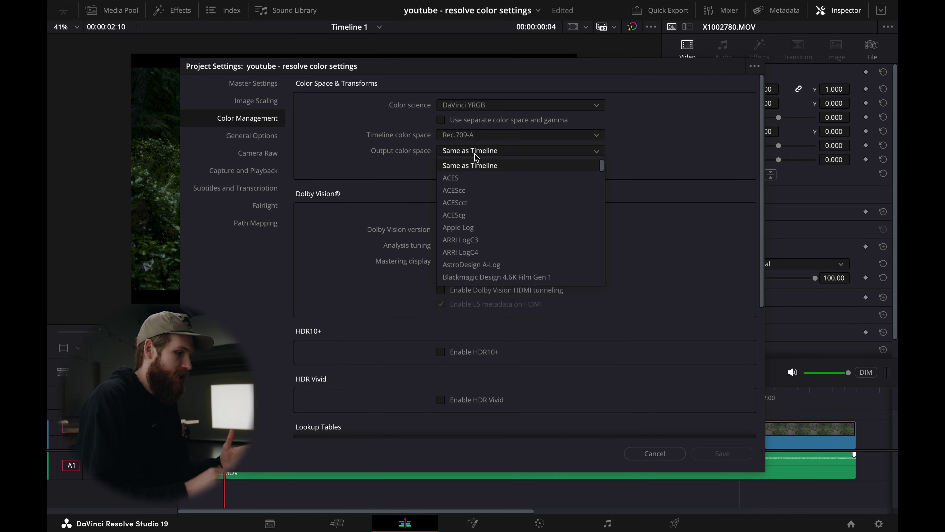
pyautogui.click(478, 165)
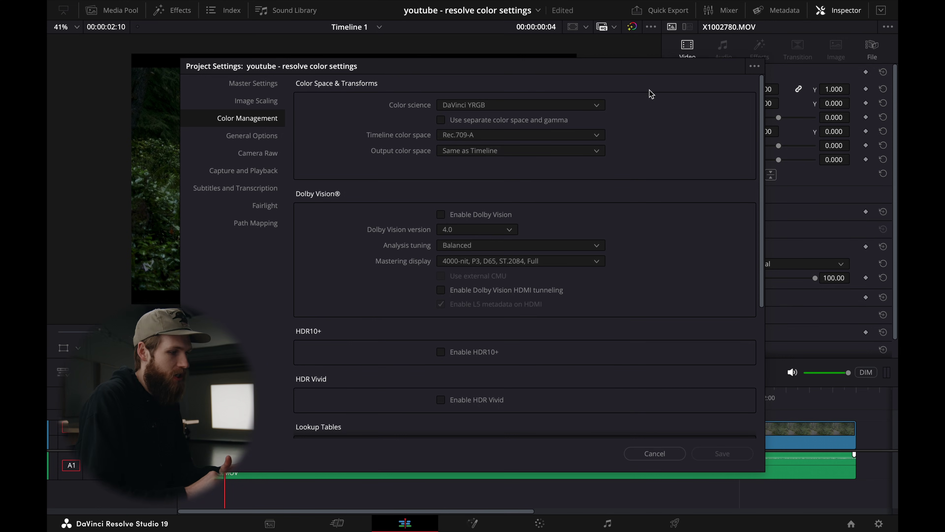
# Save the current project settings as the default preset, replacing the existing one
pyautogui.click(753, 67)
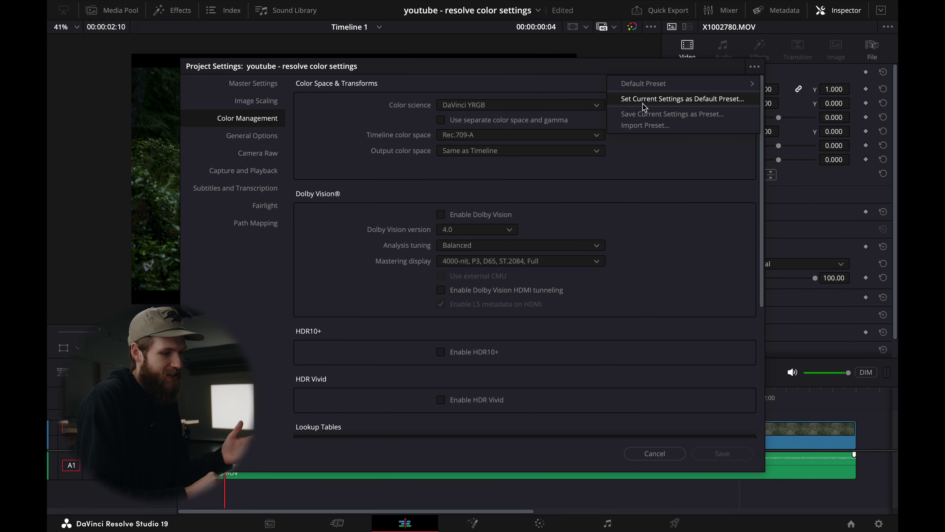
pyautogui.click(658, 99)
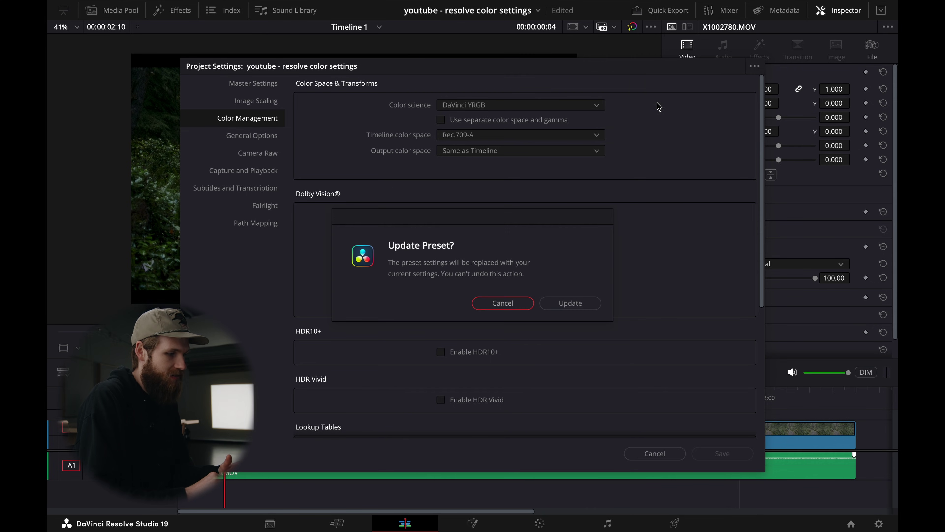
pyautogui.click(585, 303)
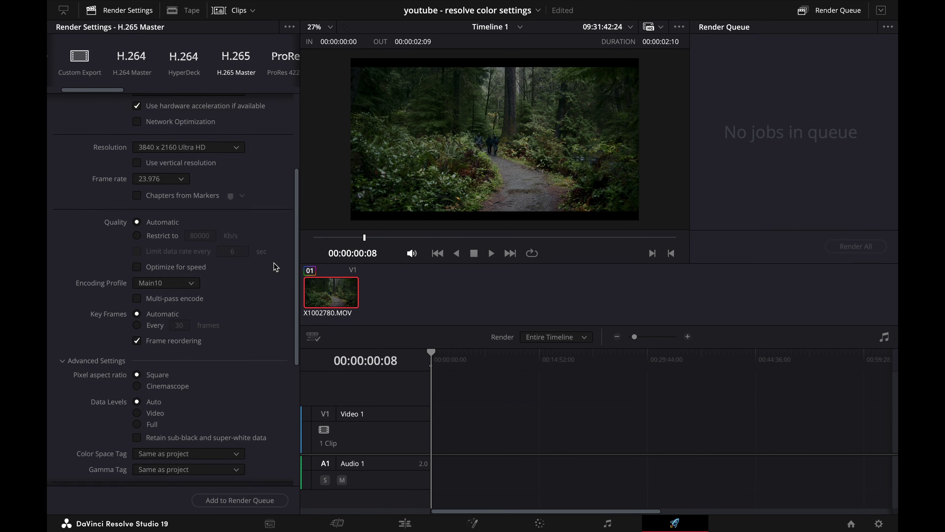
# Save the QuickTime H.265 3840 x 2160 render settings as new preset 'Preset' and confirm it's listed
pyautogui.scroll(-2, 274, 264)
pyautogui.scroll(-2, 276, 267)
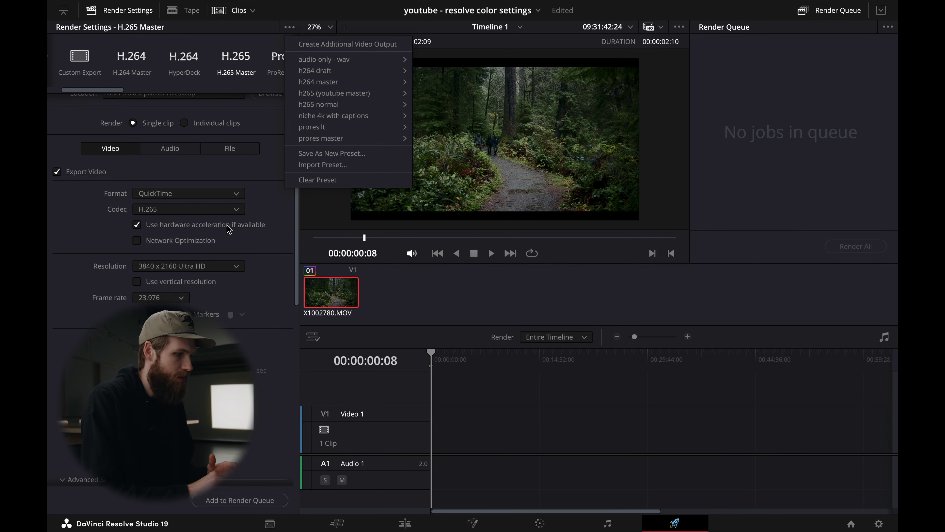
pyautogui.click(320, 155)
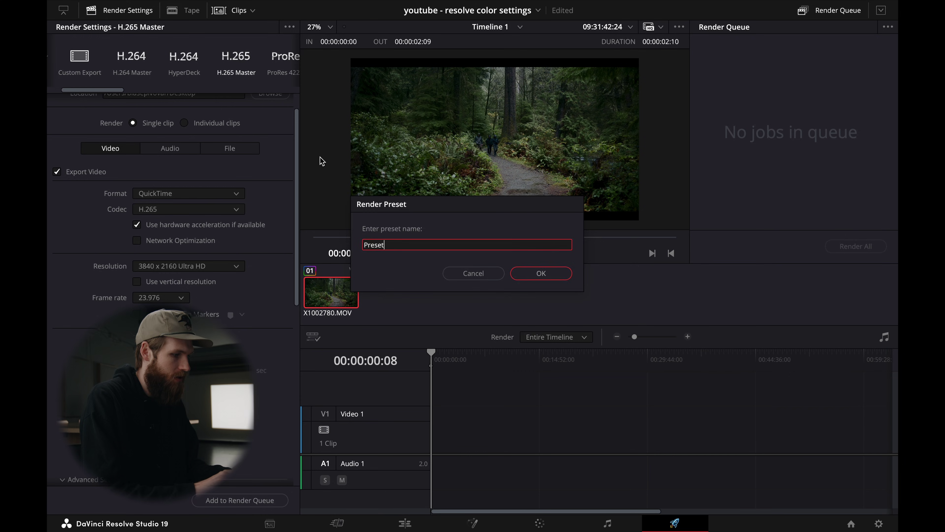
pyautogui.write('Preset')
pyautogui.press('Return')
pyautogui.click(101, 57)
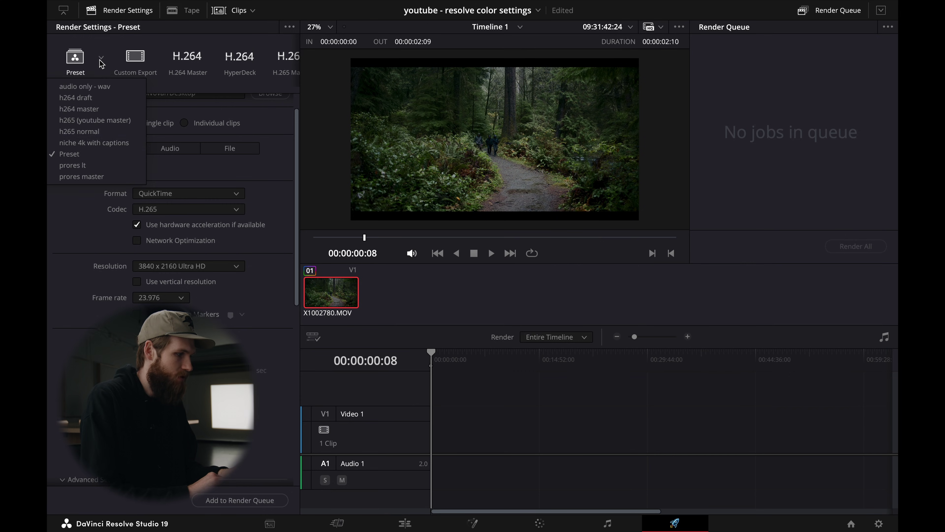
pyautogui.click(90, 157)
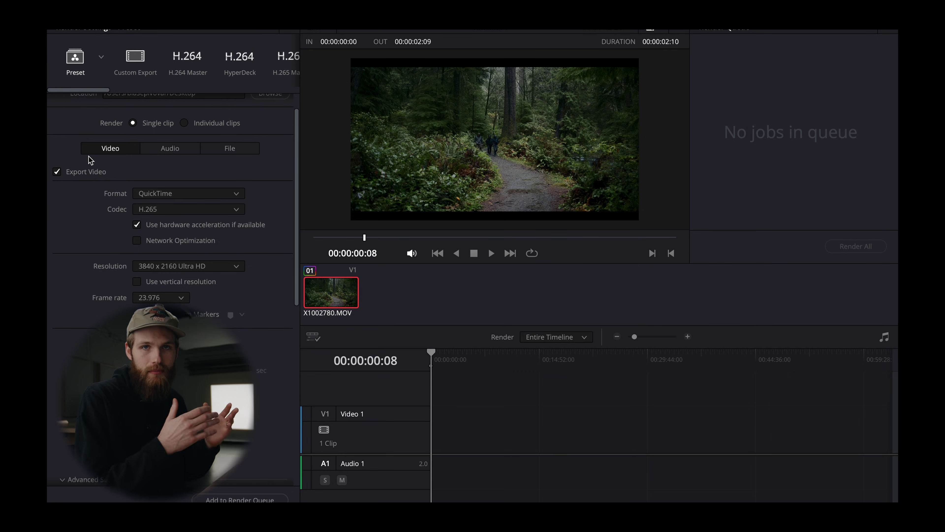